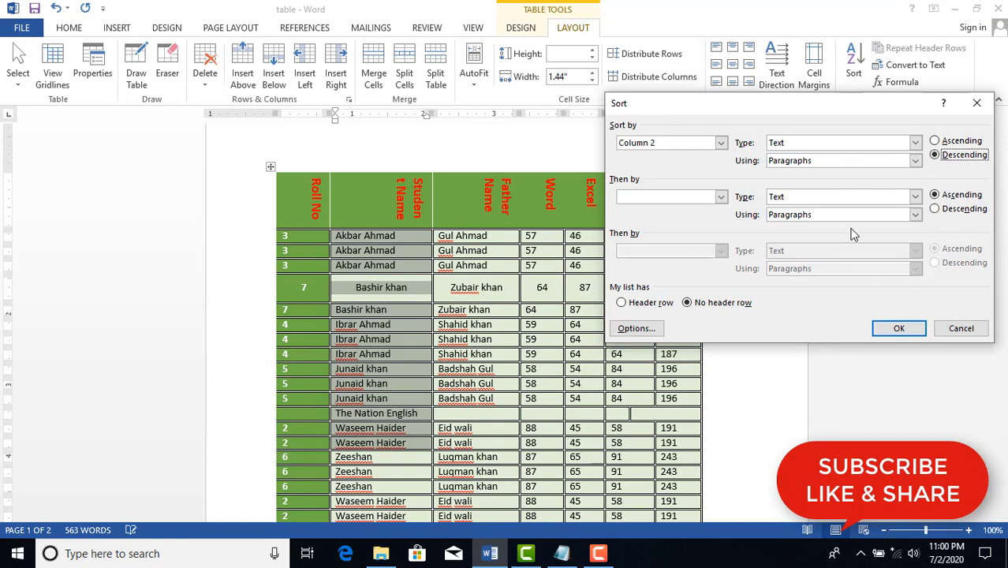
# Sort the selected table rows by Column 2 as text in descending order, with no header row
pyautogui.click(897, 328)
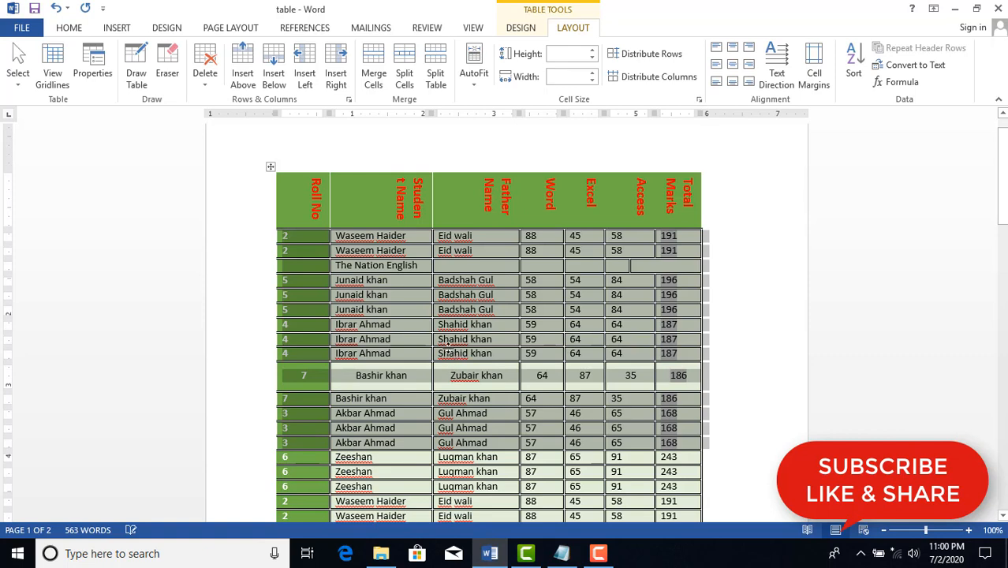
# Convert the entire table to text separated by tabs and undo the conversion
pyautogui.click(271, 167)
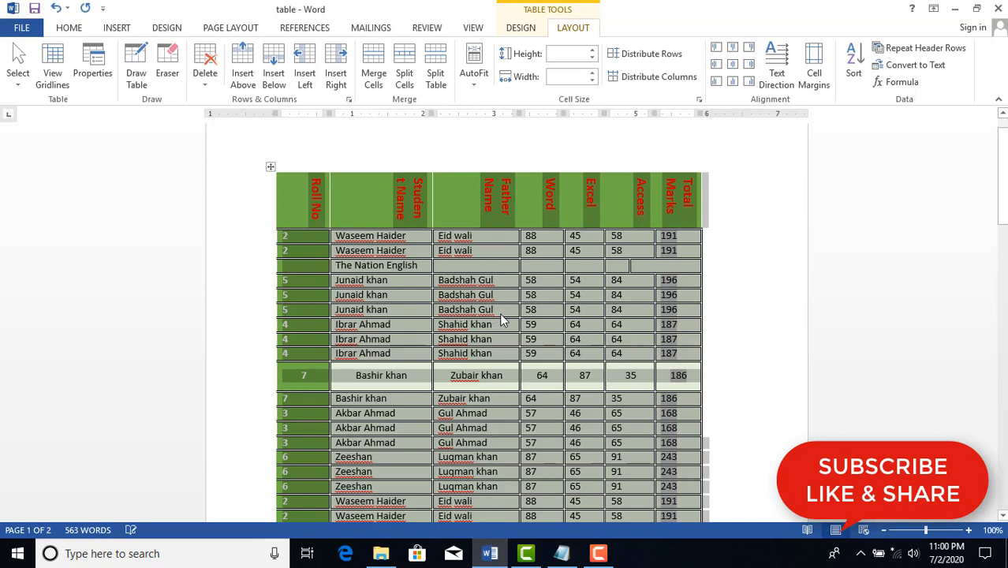
pyautogui.click(915, 66)
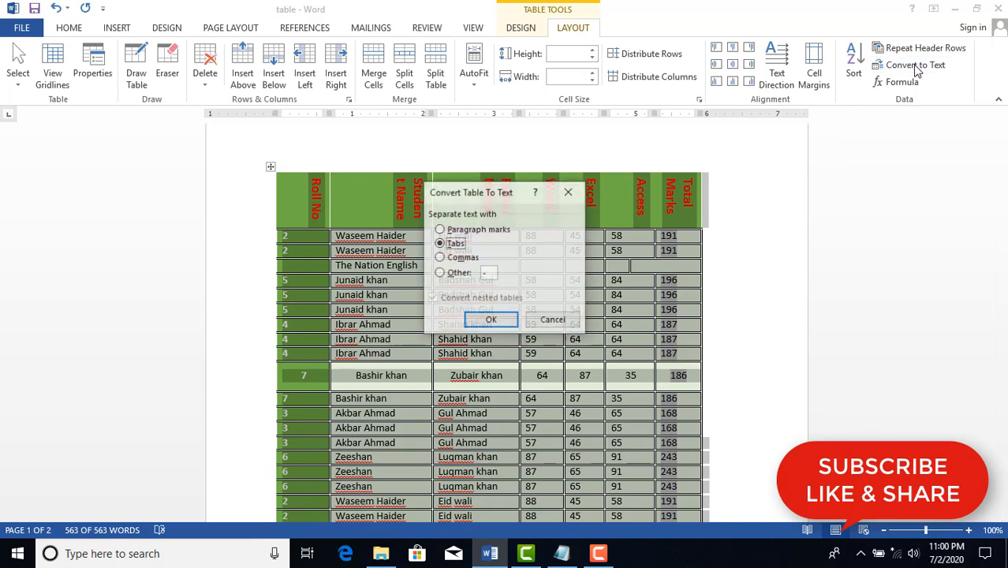
pyautogui.moveTo(486, 194); pyautogui.dragTo(517, 155)
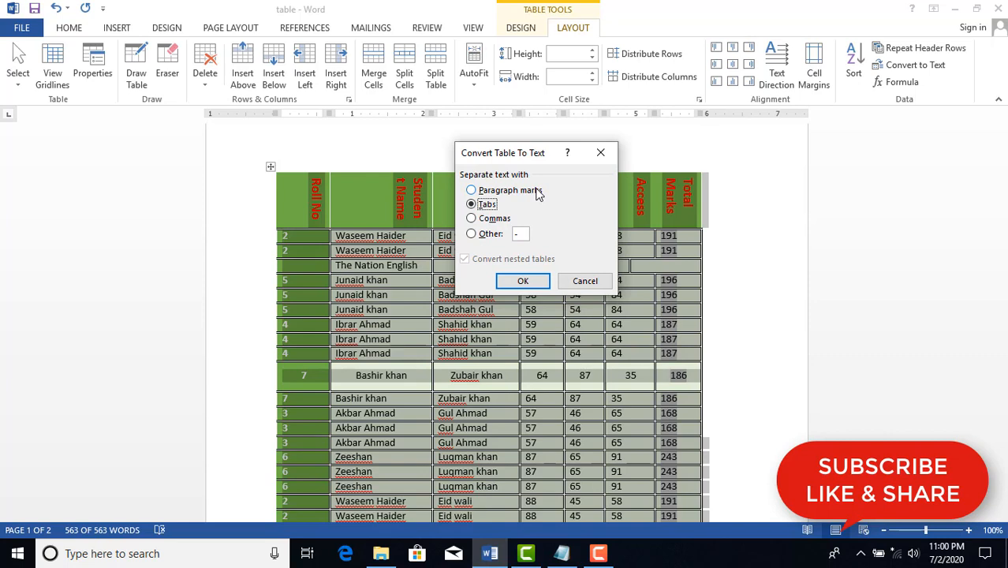
pyautogui.click(470, 218)
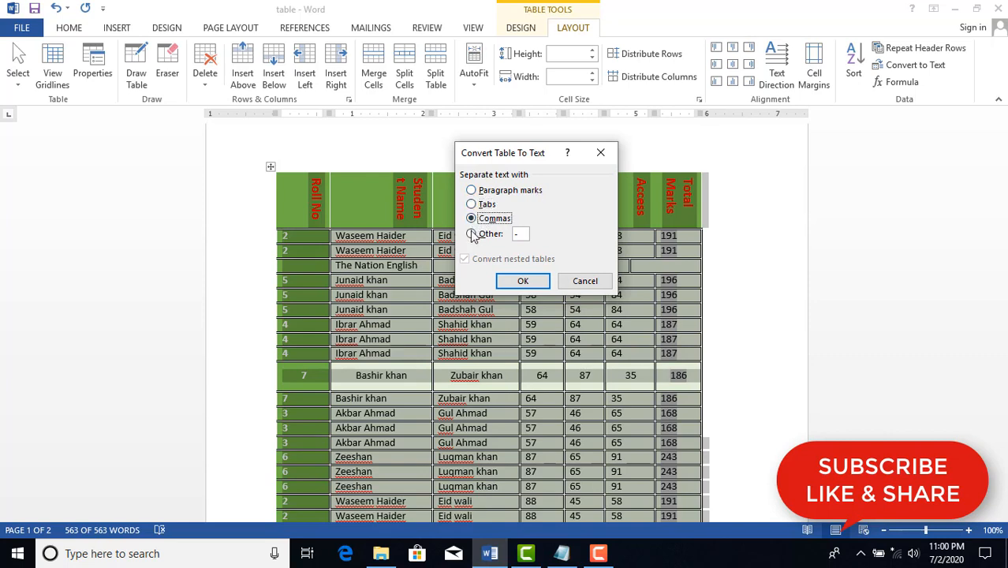
pyautogui.click(470, 234)
pyautogui.click(471, 204)
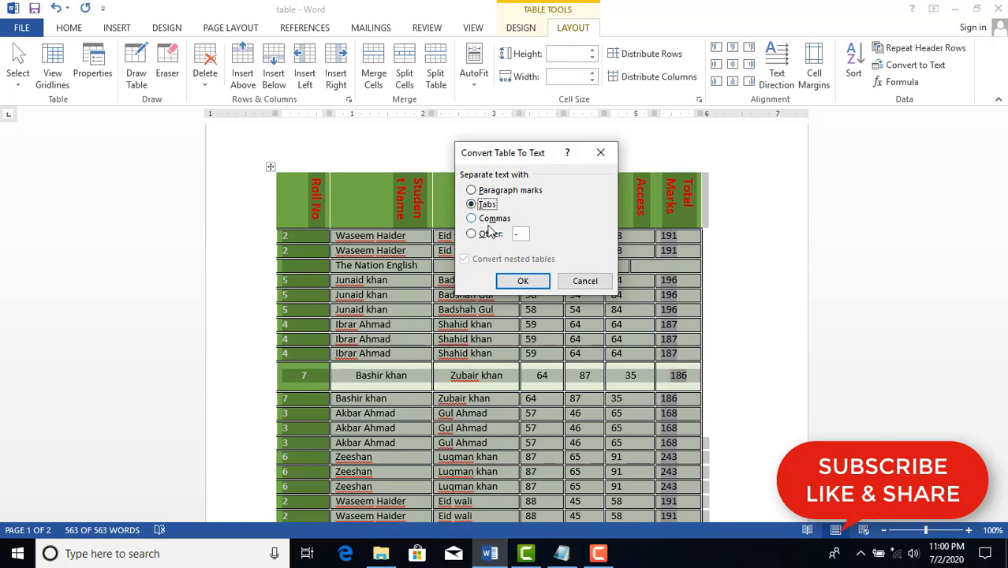
pyautogui.click(522, 281)
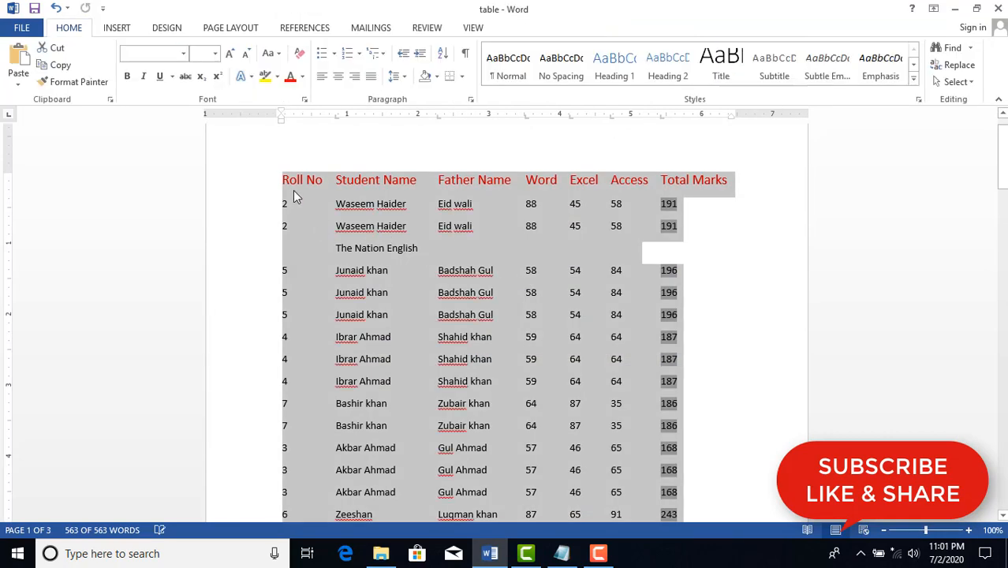
pyautogui.click(333, 204)
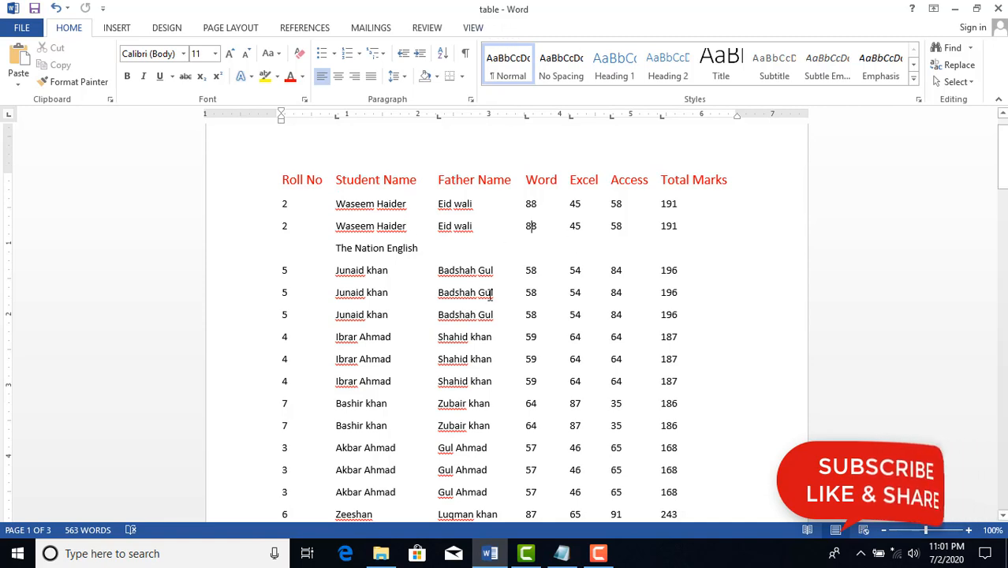
pyautogui.click(439, 270)
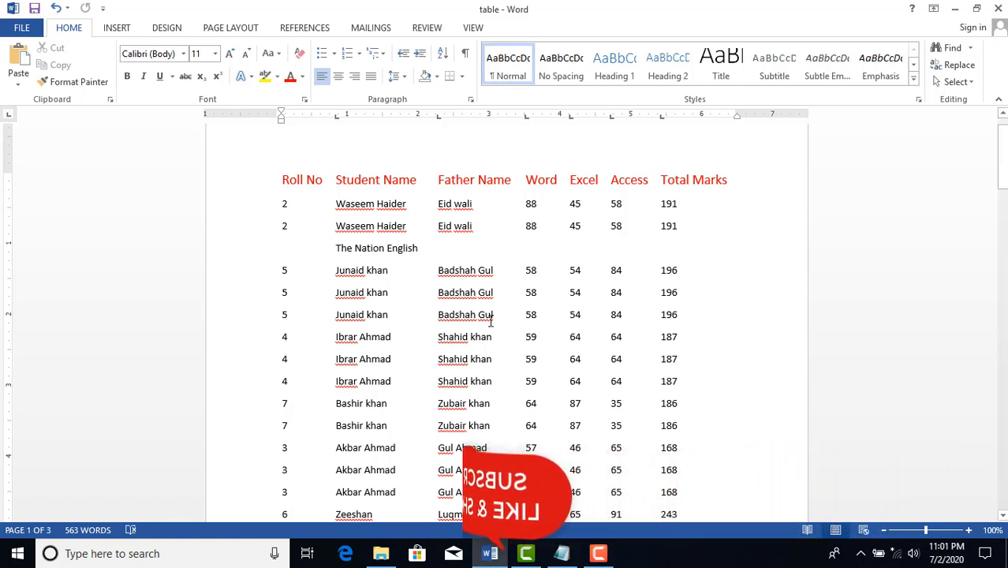
pyautogui.hotkey('ctrl', 'z')
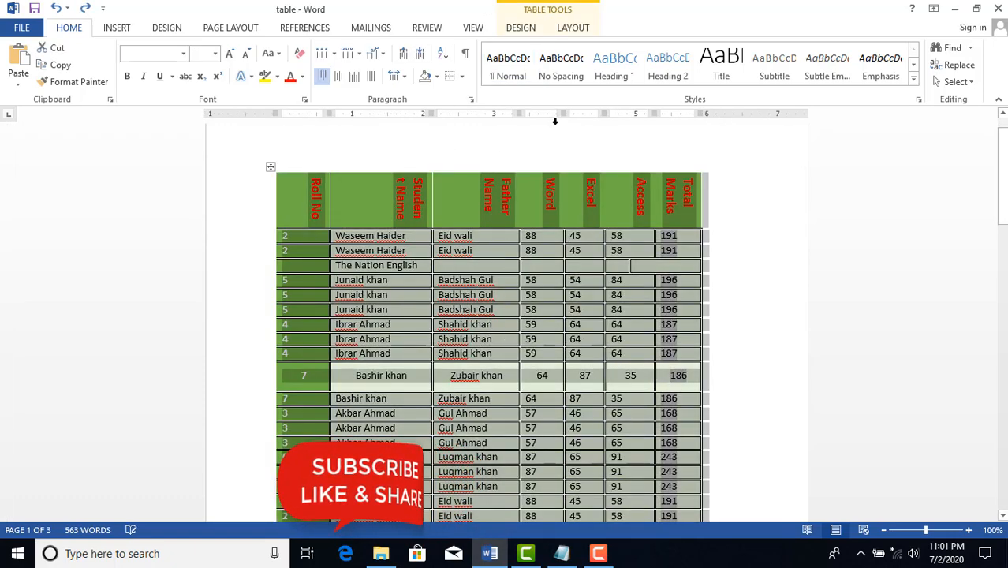
# Try to apply Repeat Header Rows with the entire table selected
pyautogui.click(567, 31)
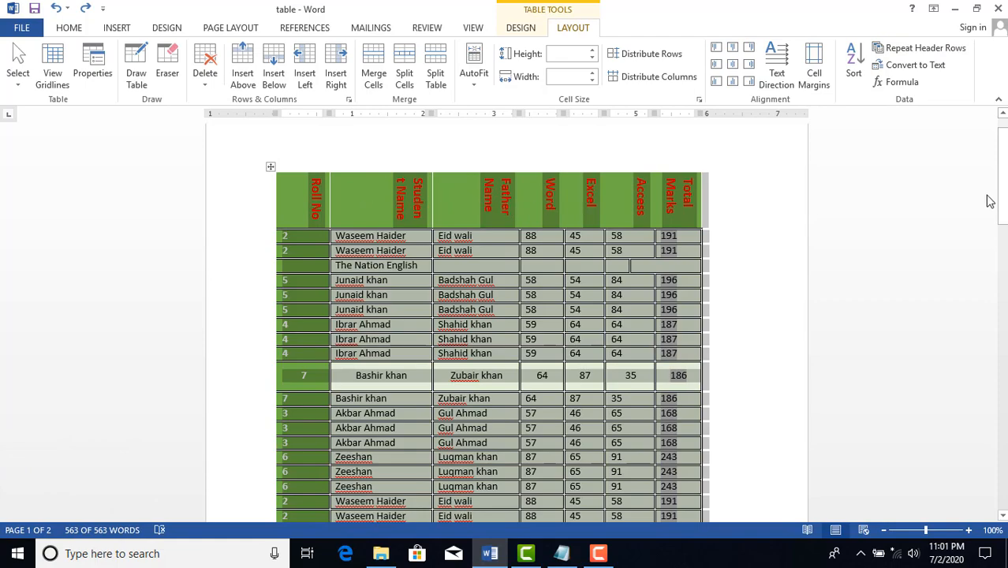
pyautogui.moveTo(1002, 195); pyautogui.dragTo(1001, 170)
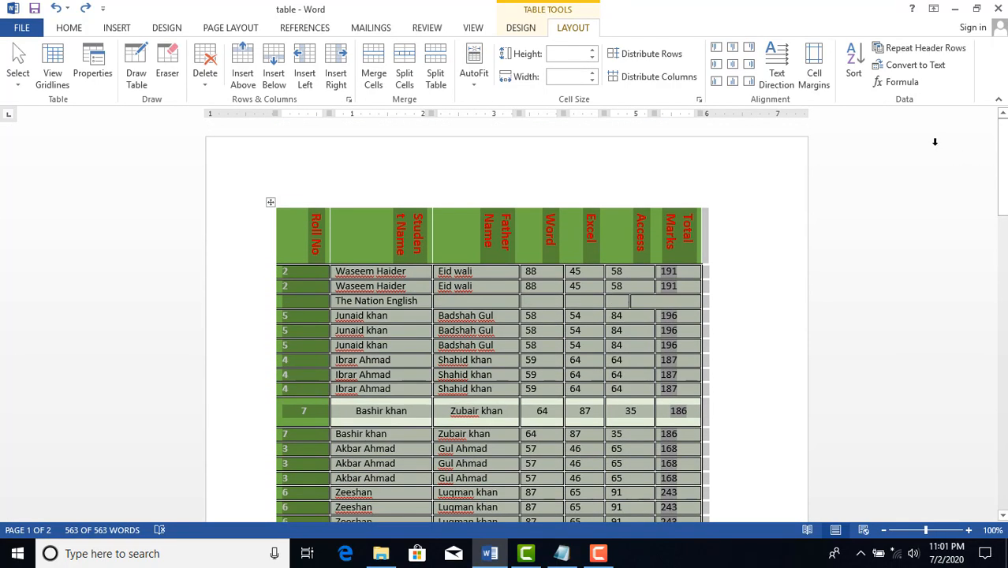
pyautogui.click(899, 51)
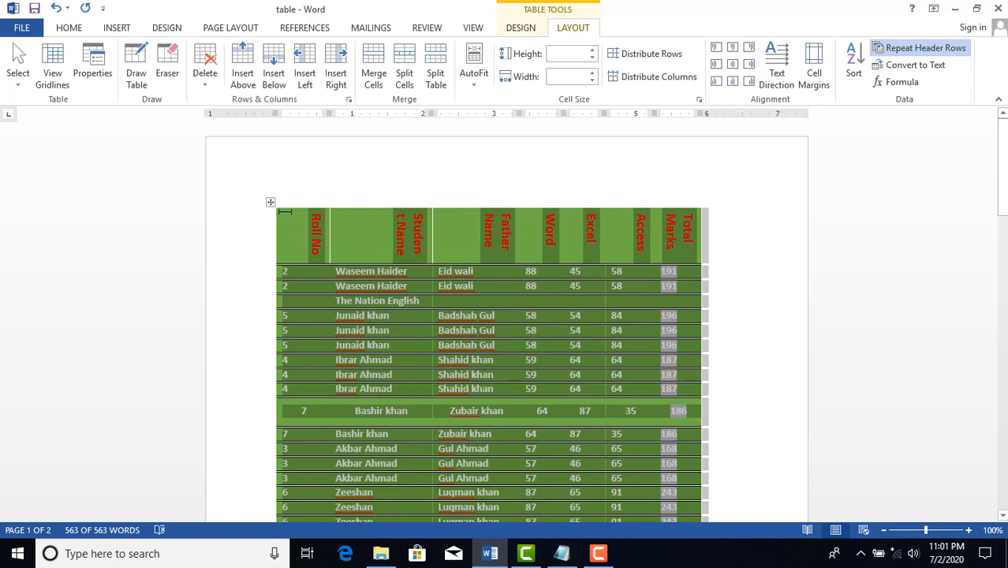
# Set the table's heading row to repeat on every page and check it on the second page
pyautogui.click(401, 246)
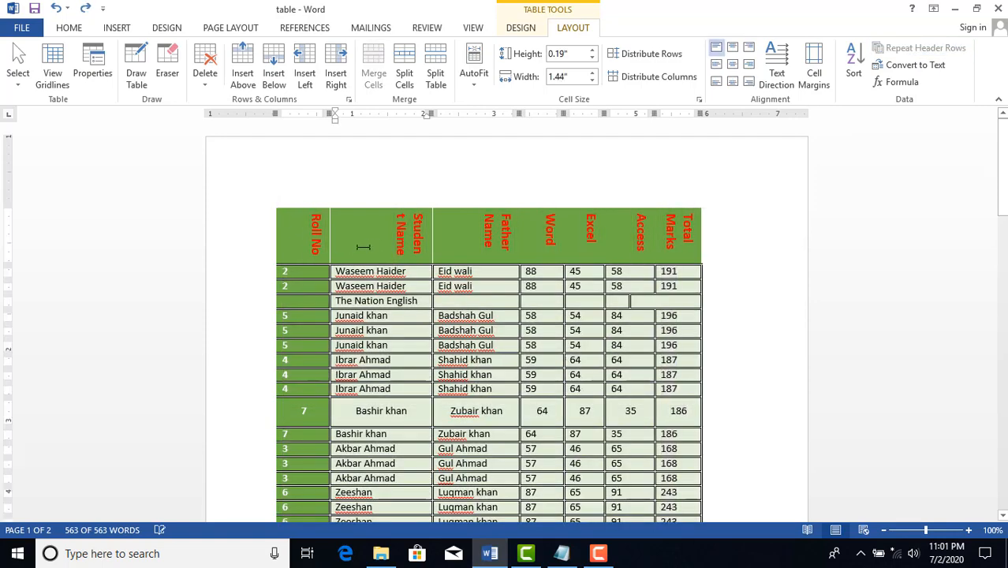
pyautogui.click(919, 48)
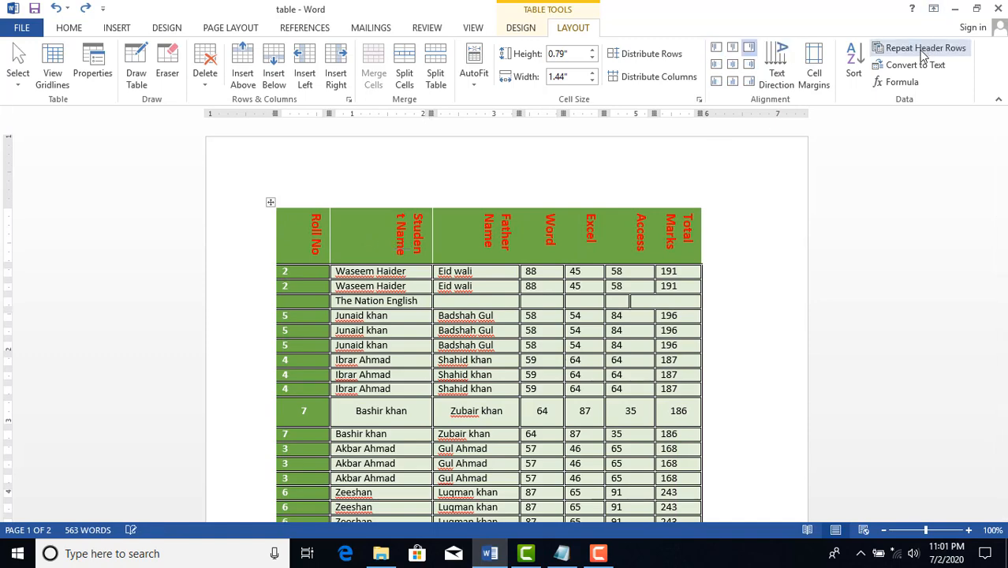
pyautogui.moveTo(1001, 197); pyautogui.dragTo(974, 347)
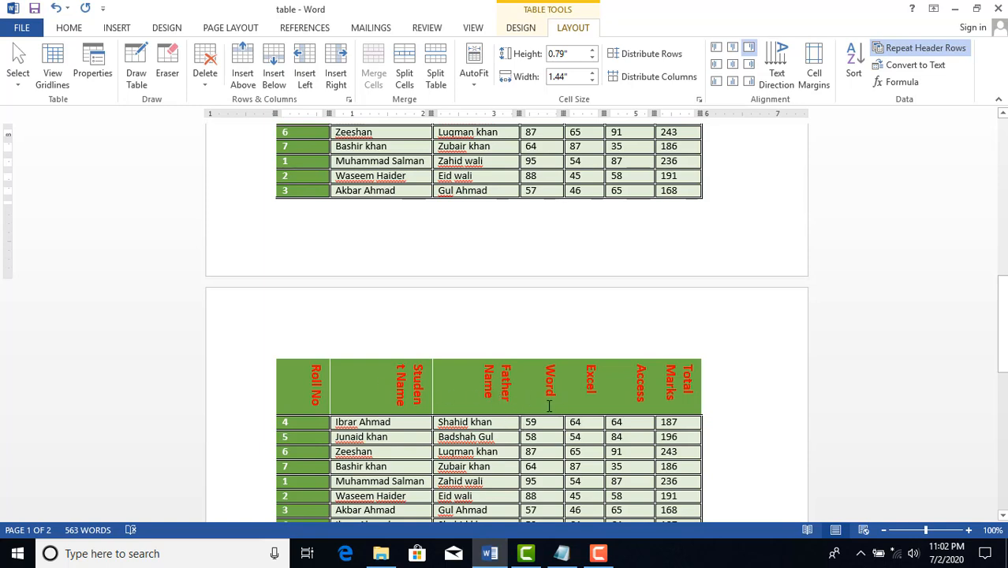
# Clear the Total Marks cells of the first two student rows
pyautogui.moveTo(999, 350); pyautogui.dragTo(999, 218)
pyautogui.moveTo(683, 270); pyautogui.dragTo(664, 286)
pyautogui.press('Delete')
pyautogui.press('Delete')
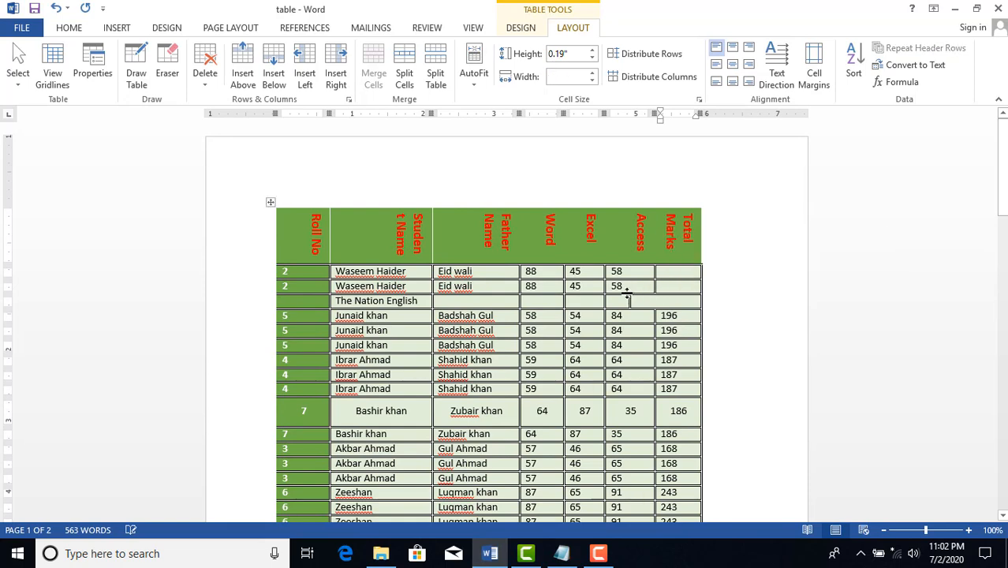
# Insert the formula =SUM(LEFT) in the first student row's Total Marks cell
pyautogui.click(669, 271)
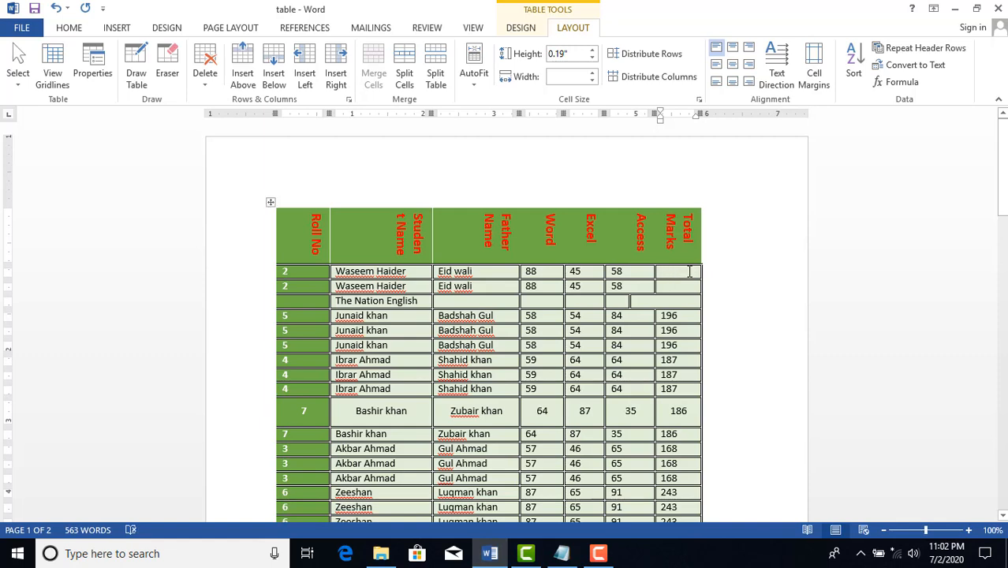
pyautogui.click(891, 83)
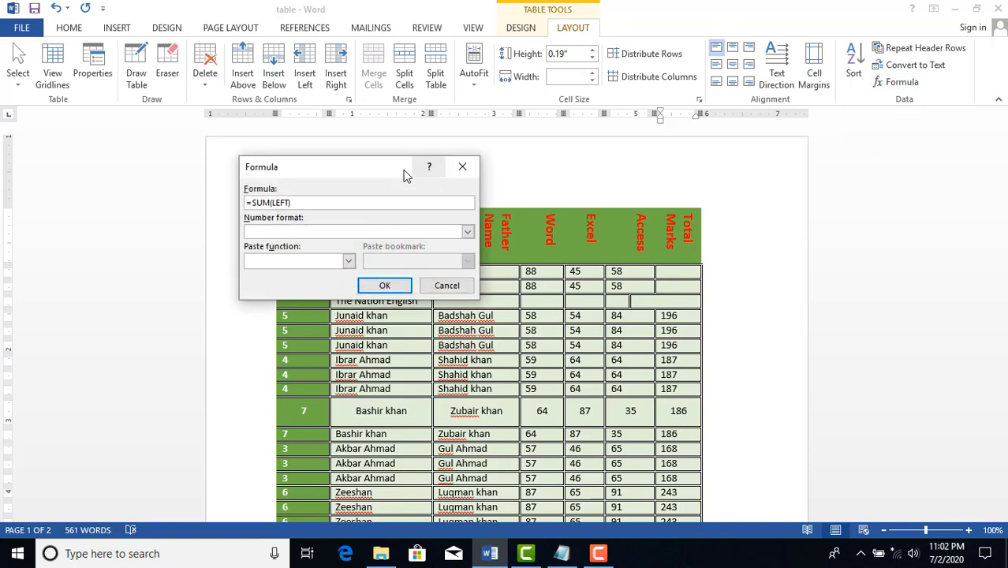
pyautogui.moveTo(392, 171); pyautogui.dragTo(778, 107)
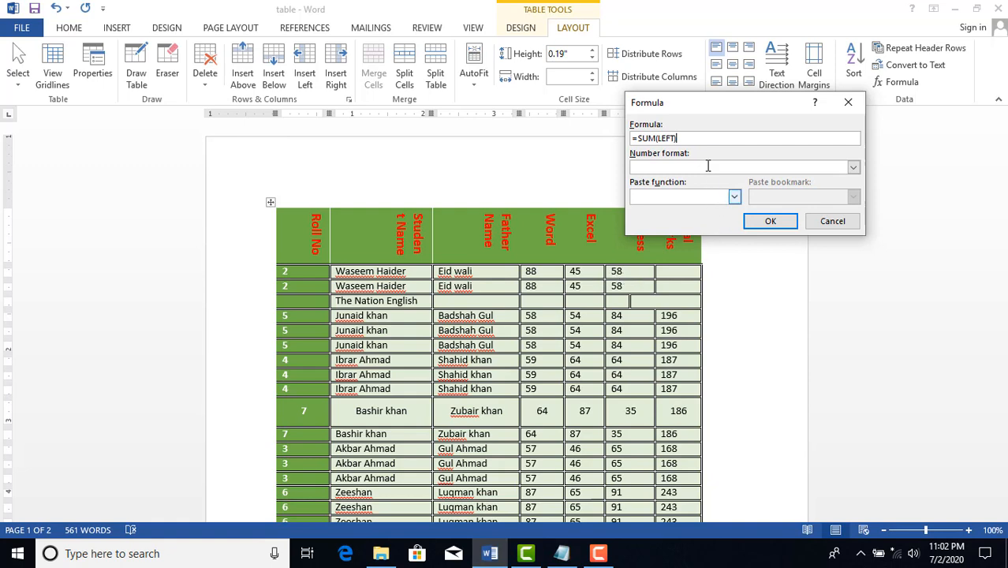
pyautogui.click(761, 222)
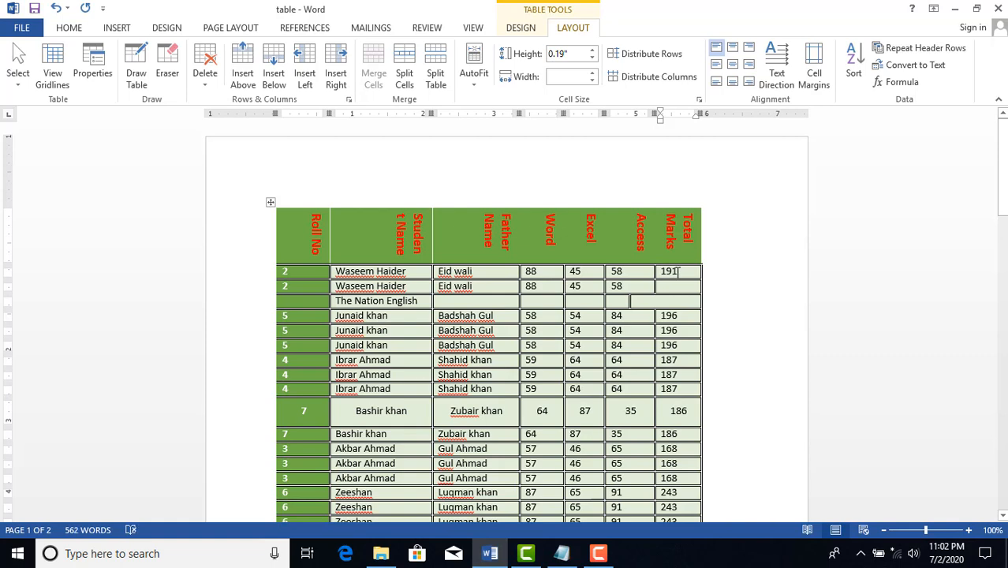
# Replace the Total Marks value in the taller student row with the formula =SUM(left)
pyautogui.moveTo(688, 411); pyautogui.dragTo(627, 410)
pyautogui.doubleClick(678, 410)
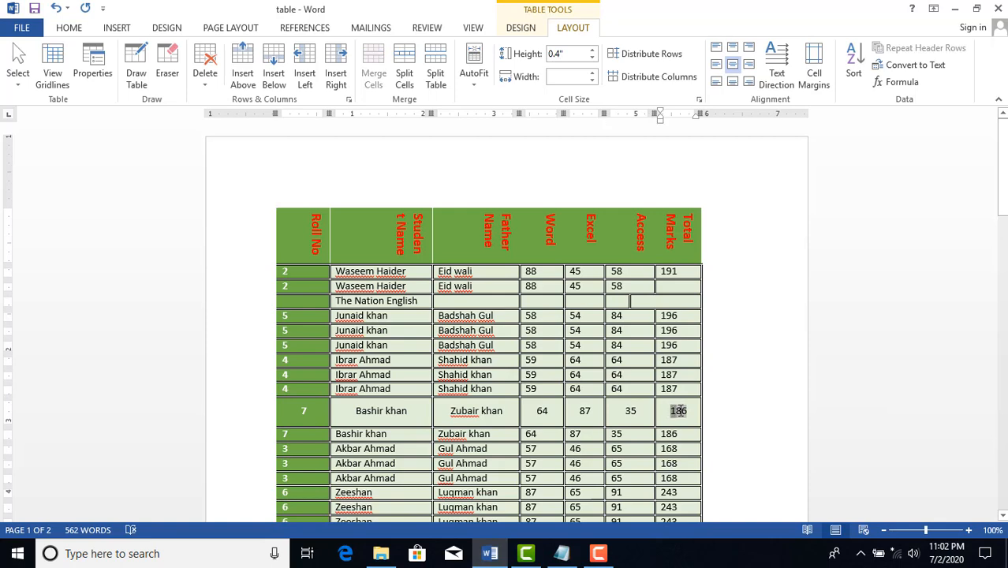
pyautogui.press('Delete')
pyautogui.click(896, 82)
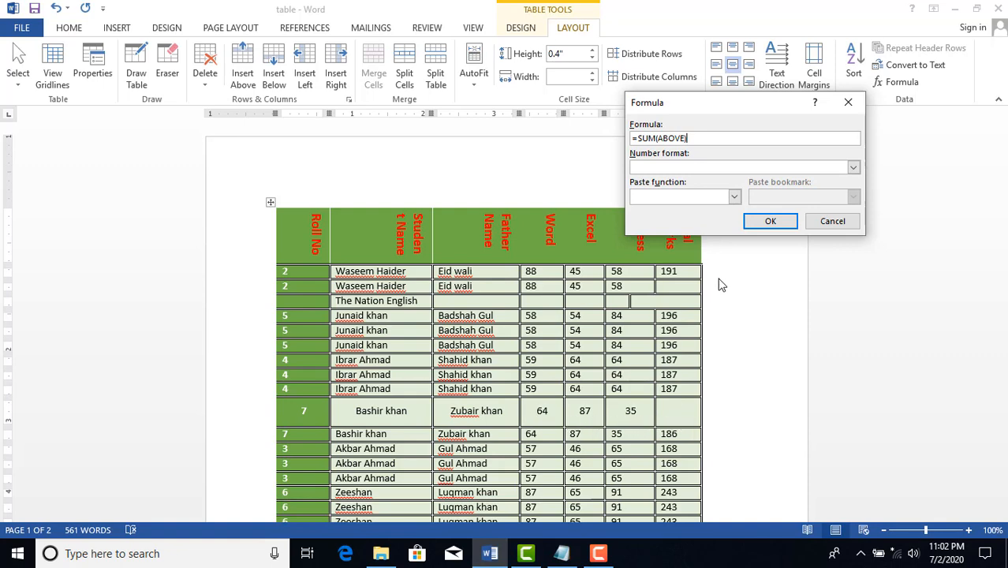
pyautogui.moveTo(684, 136); pyautogui.dragTo(662, 138)
pyautogui.press('BackSpace')
pyautogui.write('left)')
pyautogui.click(766, 222)
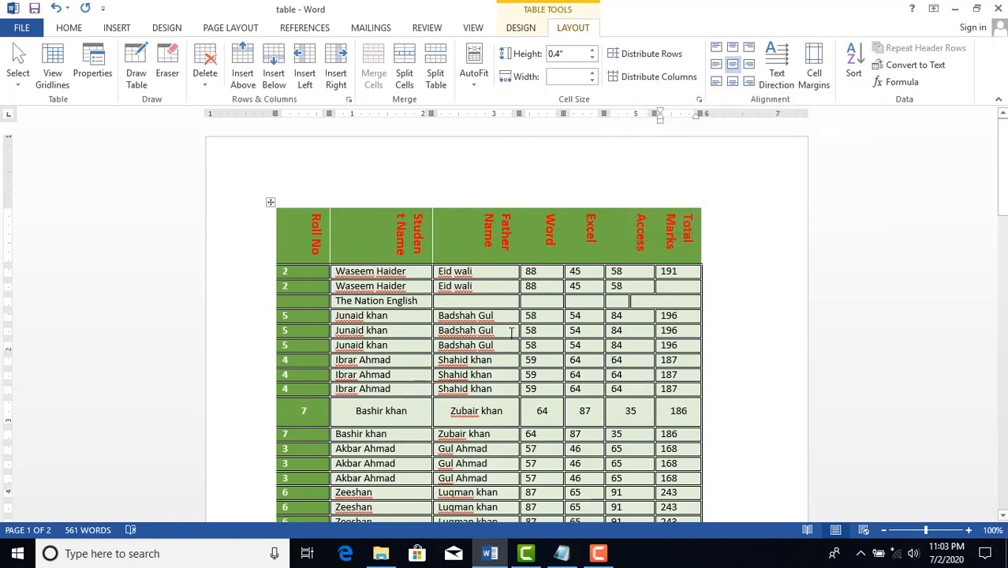
pyautogui.click(117, 29)
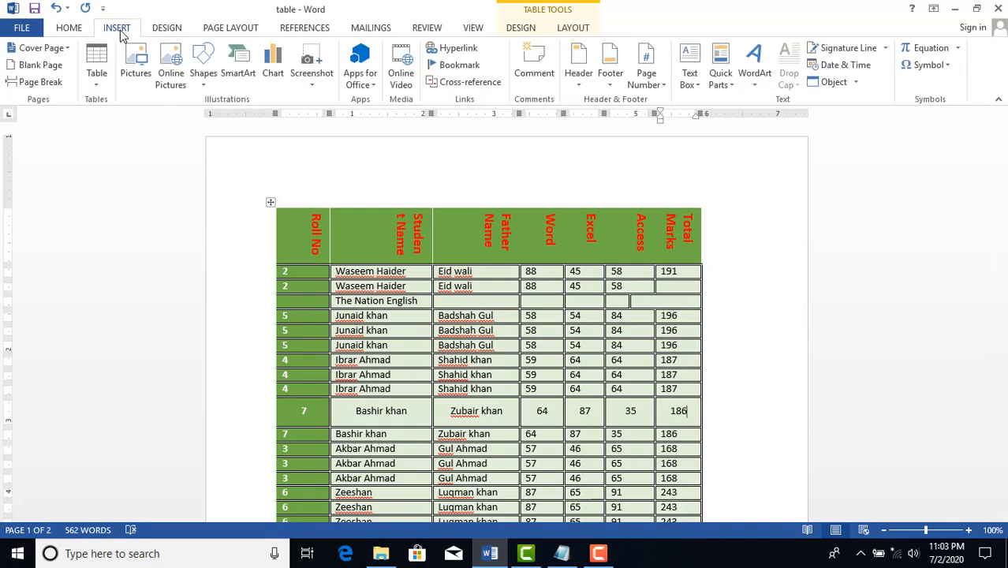
pyautogui.click(98, 83)
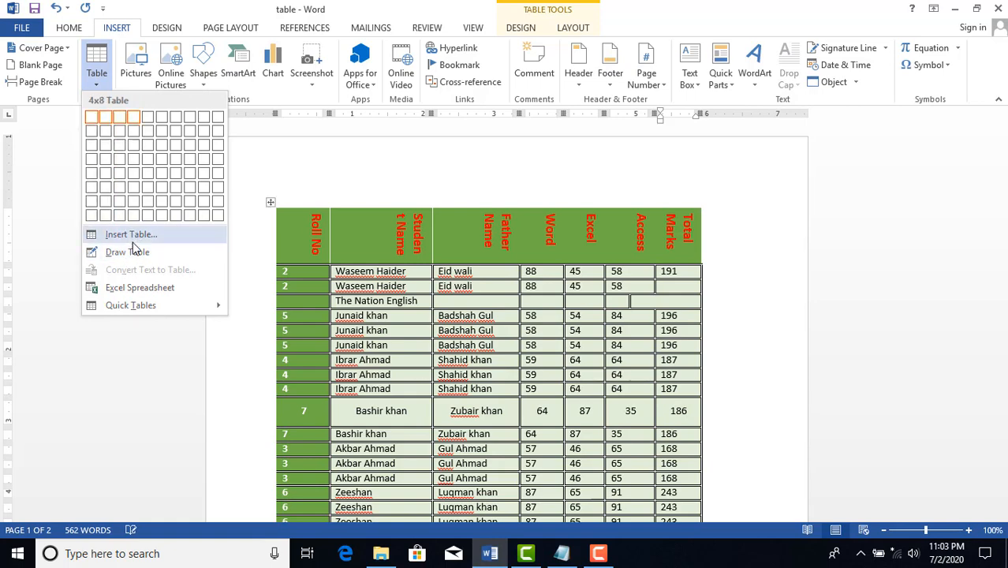
pyautogui.click(394, 322)
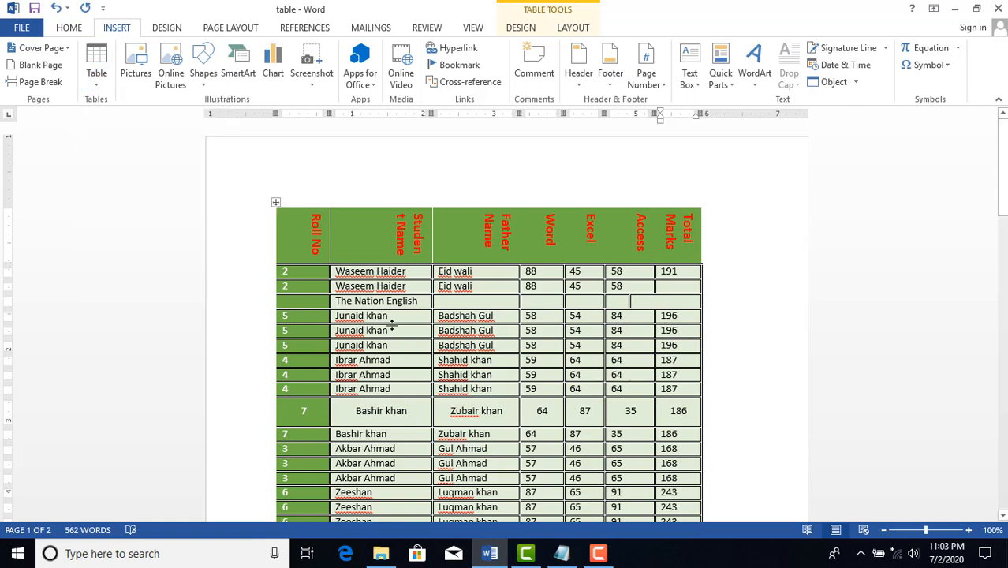
pyautogui.click(270, 202)
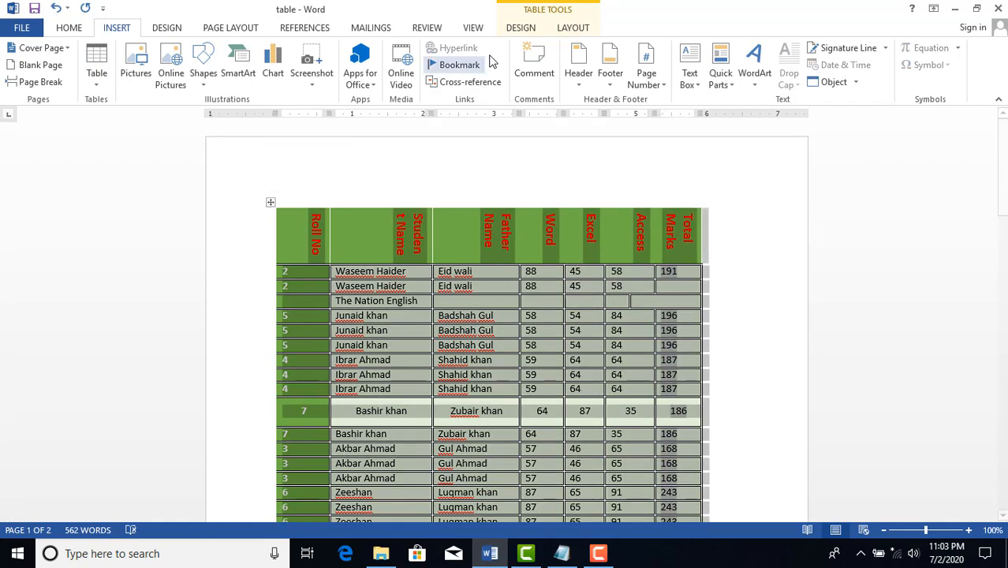
pyautogui.click(524, 30)
pyautogui.click(571, 30)
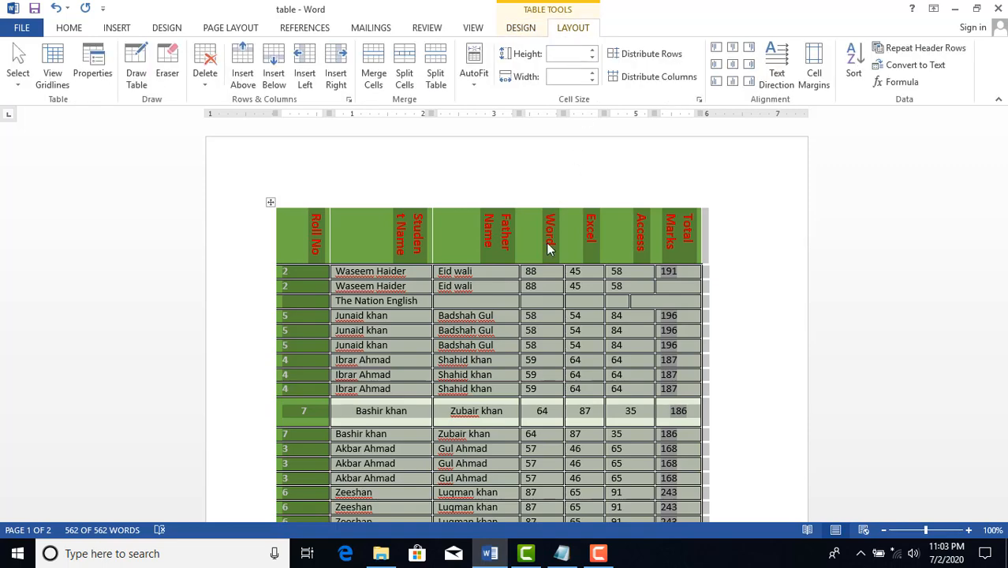
pyautogui.click(116, 29)
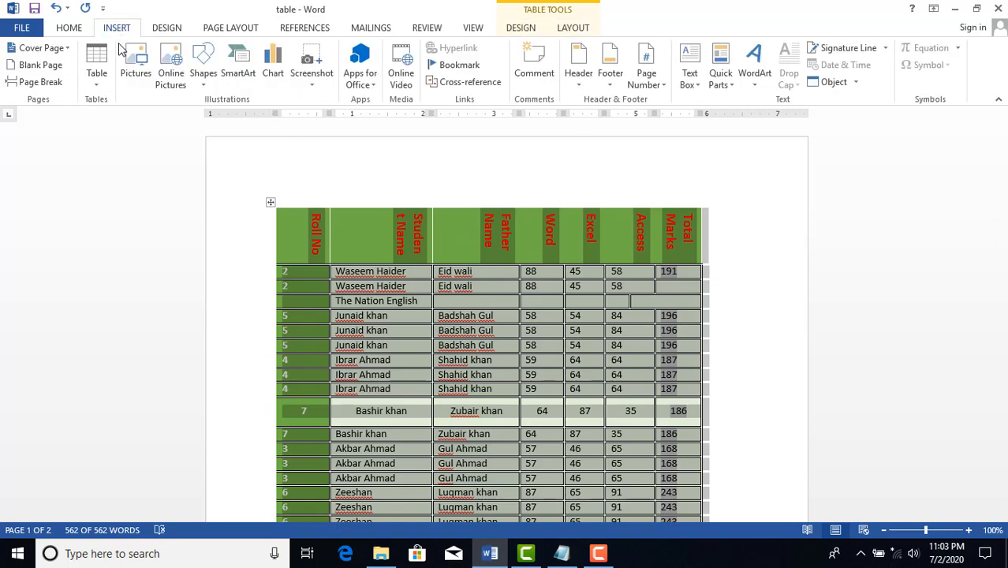